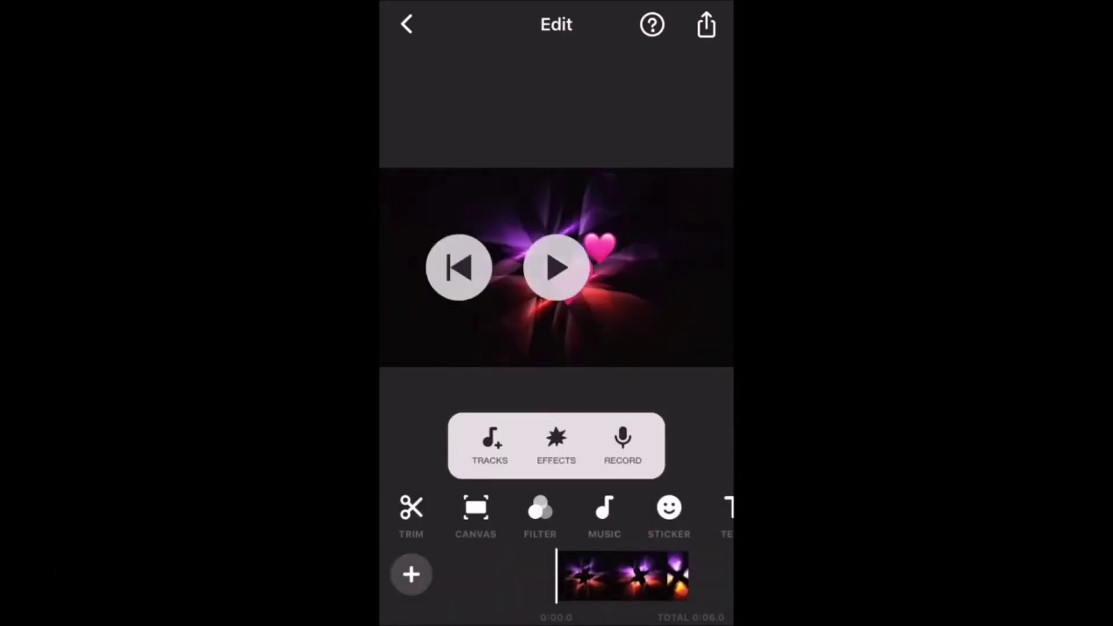
Preview the Heartbeat sound effect and add it at the start of the timeline
{"action": "left_click", "coordinate": [556, 444]}
{"action": "scroll", "coordinate": [558, 452], "scroll_direction": "down", "scroll_amount": 6}
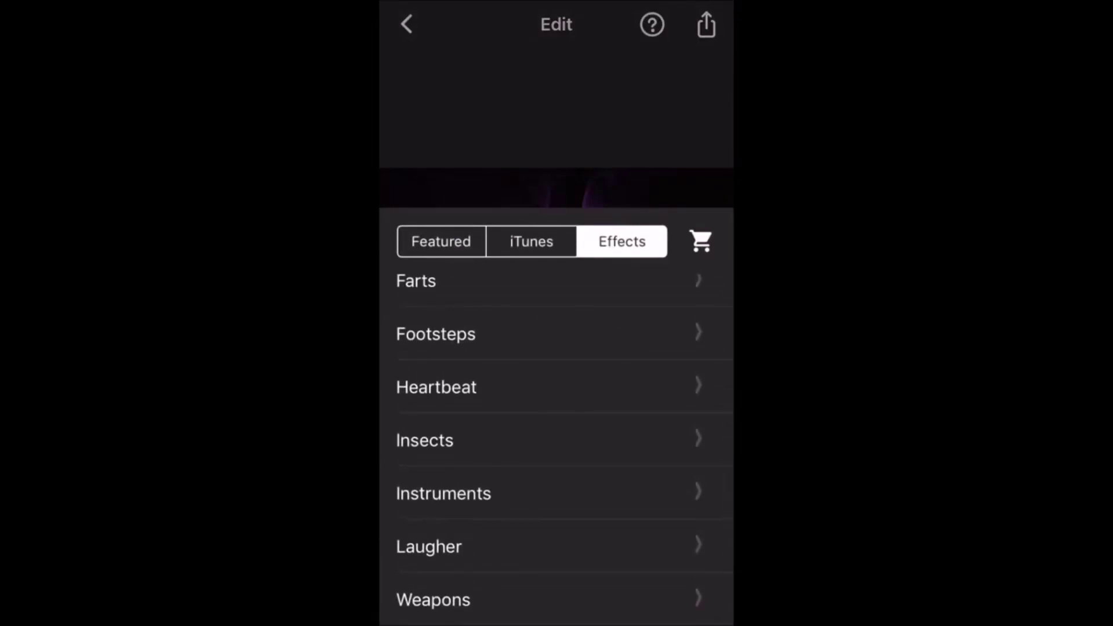
{"action": "left_click", "coordinate": [557, 386]}
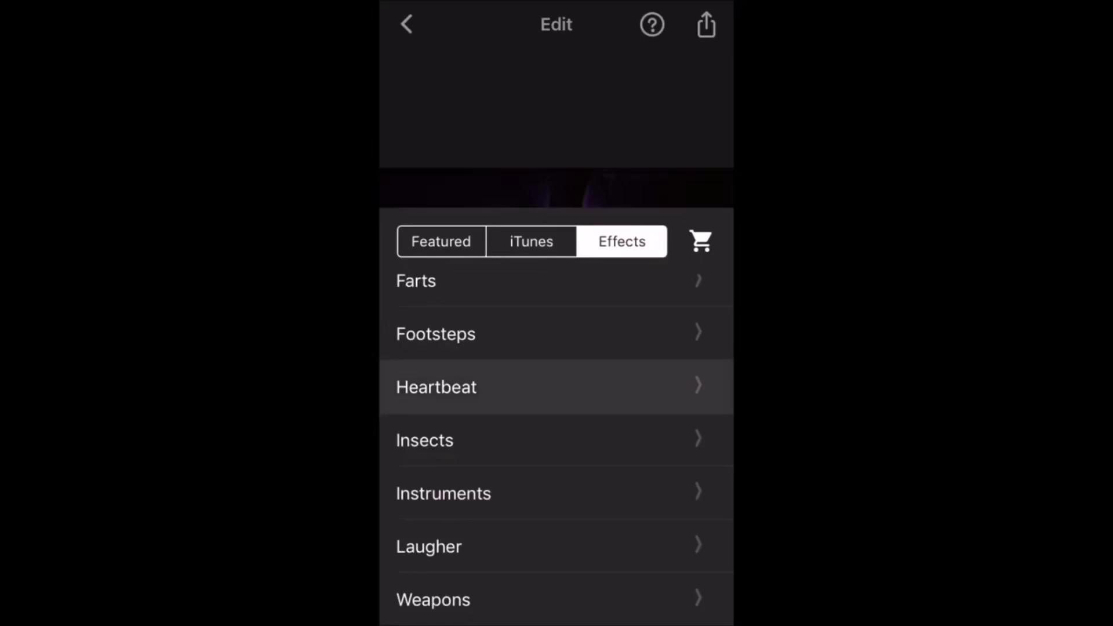
{"action": "left_click", "coordinate": [557, 289]}
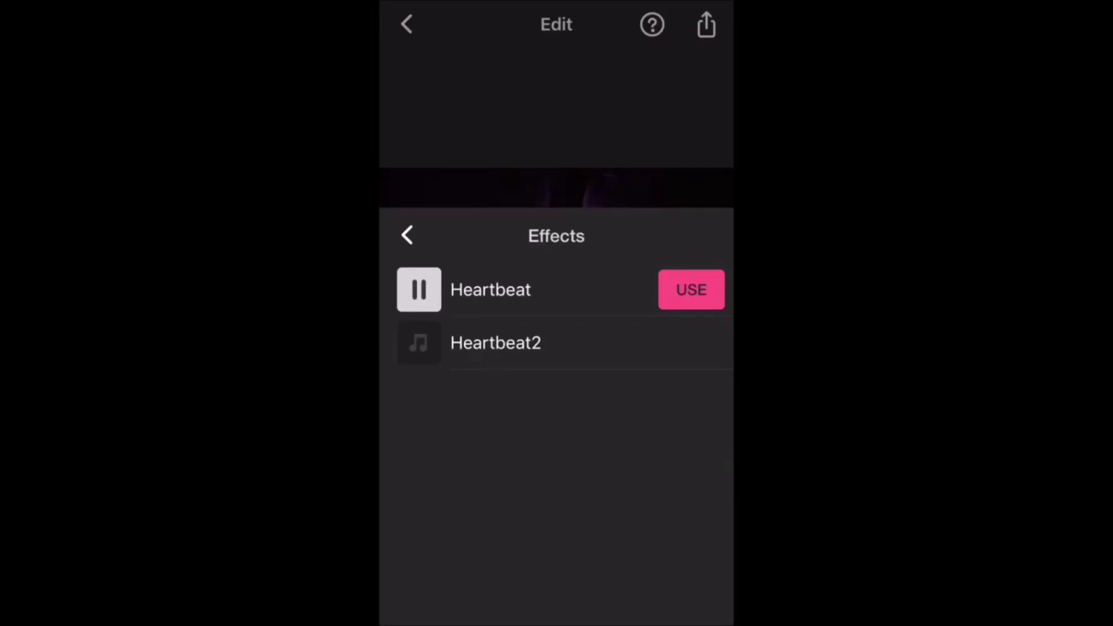
{"action": "left_click", "coordinate": [691, 290]}
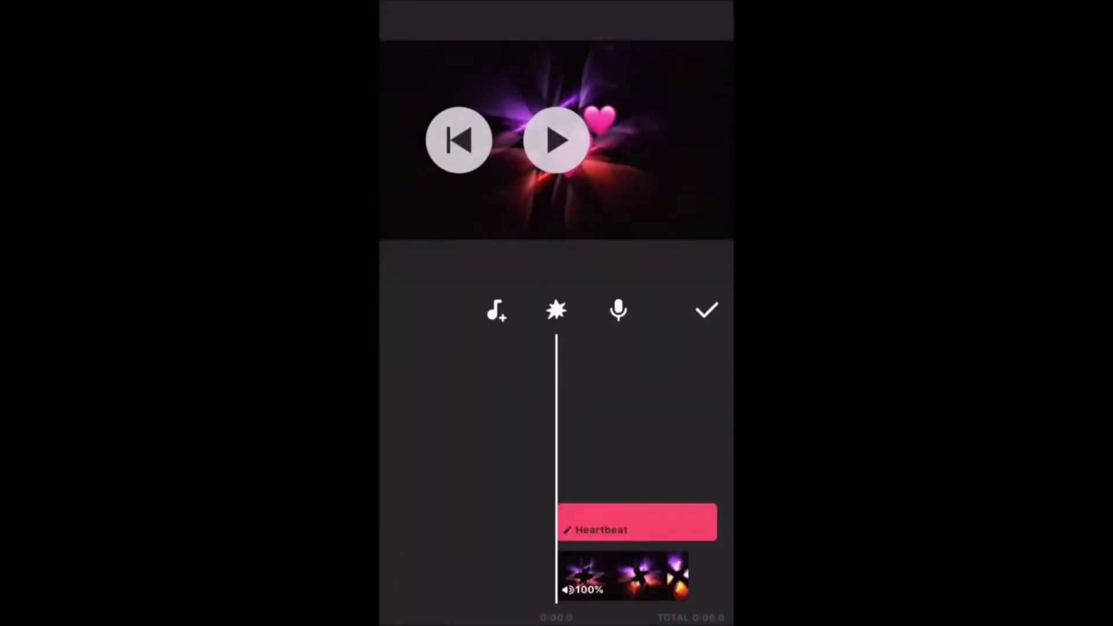
Confirm the Heartbeat track and play the video to hear the heartbeat
{"action": "left_click", "coordinate": [706, 311]}
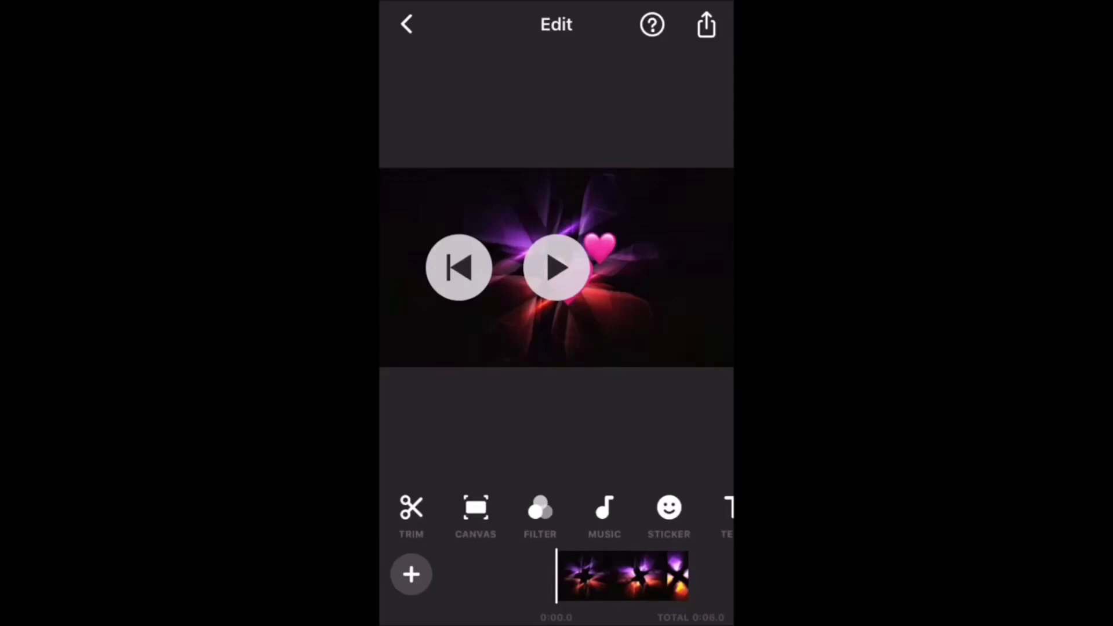
{"action": "left_click", "coordinate": [556, 267]}
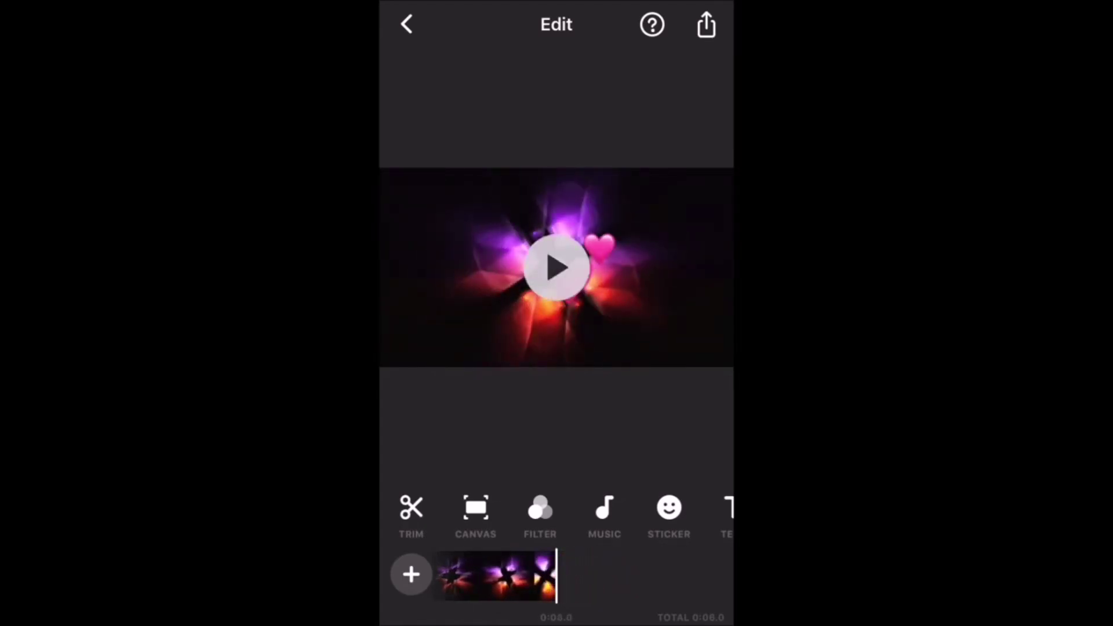
Lower the video clip's own volume to 52% and replay the video
{"action": "left_click", "coordinate": [500, 575]}
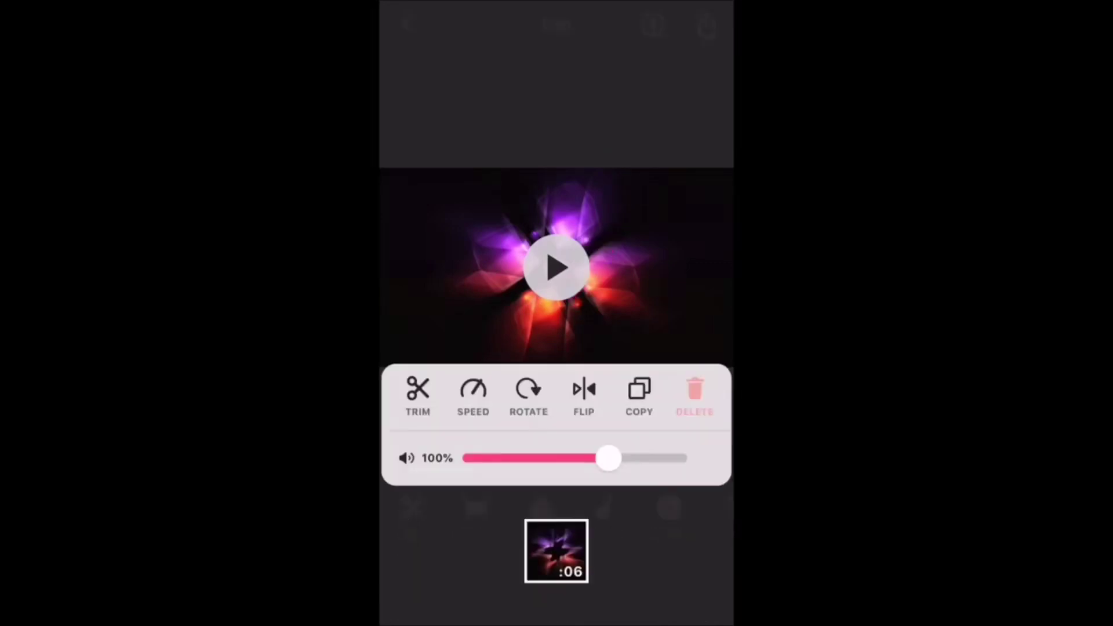
{"action": "left_click_drag", "start_coordinate": [609, 459], "coordinate": [541, 458]}
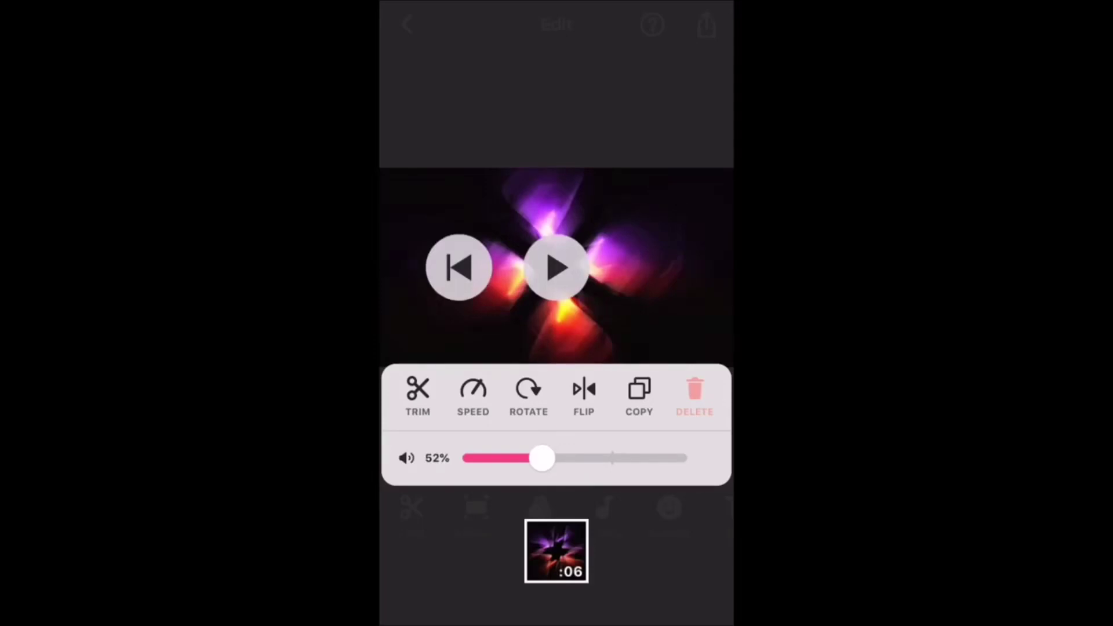
{"action": "left_click", "coordinate": [557, 87]}
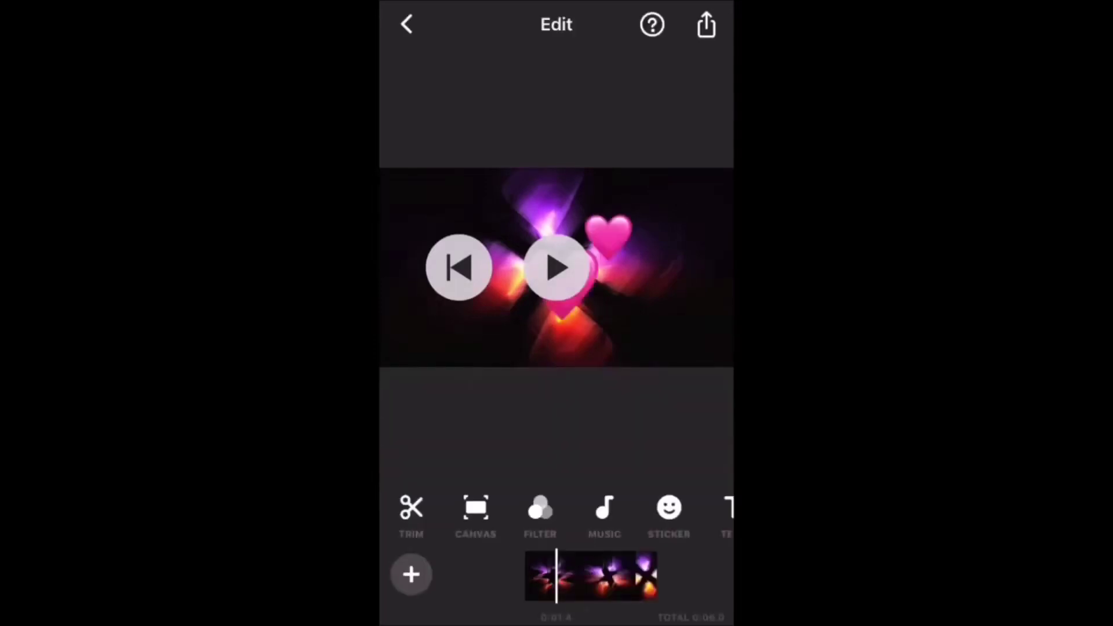
{"action": "left_click", "coordinate": [556, 268]}
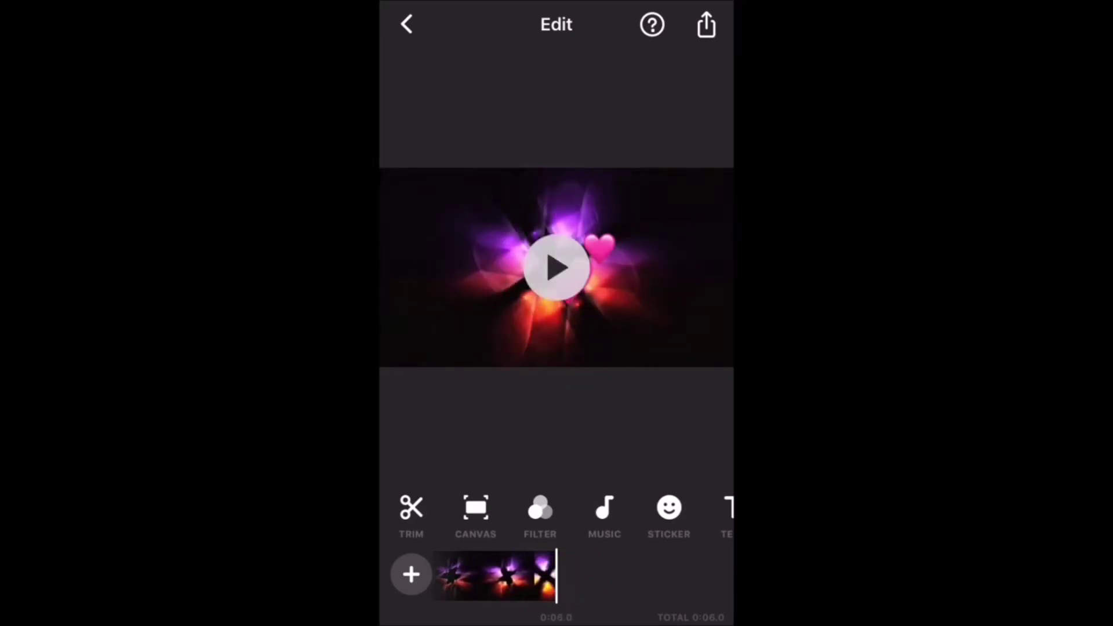
Save the video to the device with Keep Draft left checked
{"action": "left_click", "coordinate": [707, 24]}
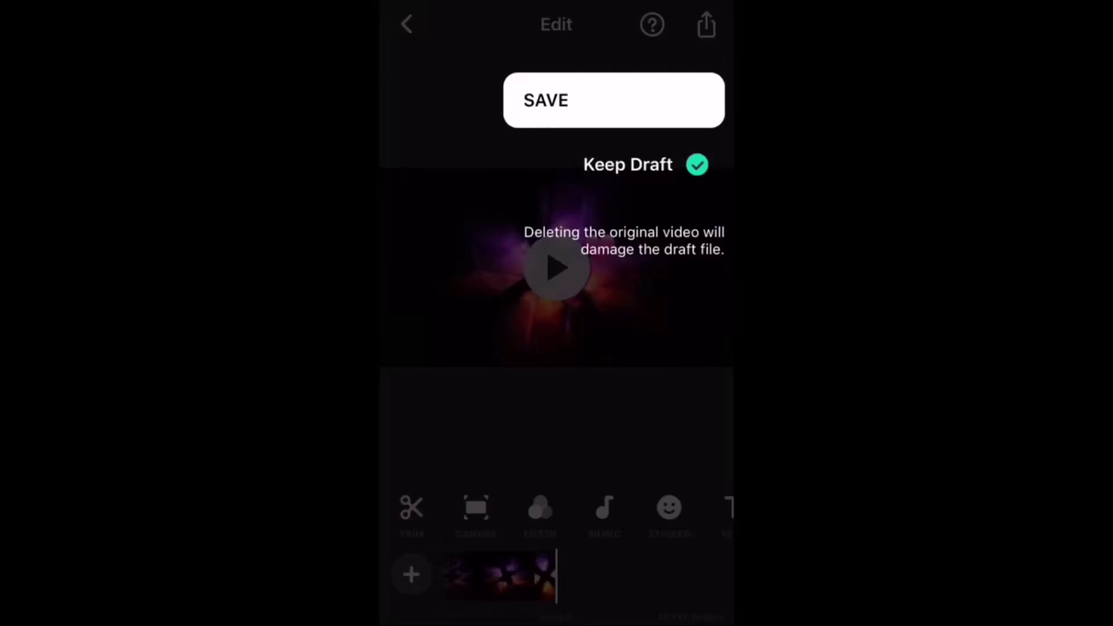
{"action": "left_click", "coordinate": [614, 99]}
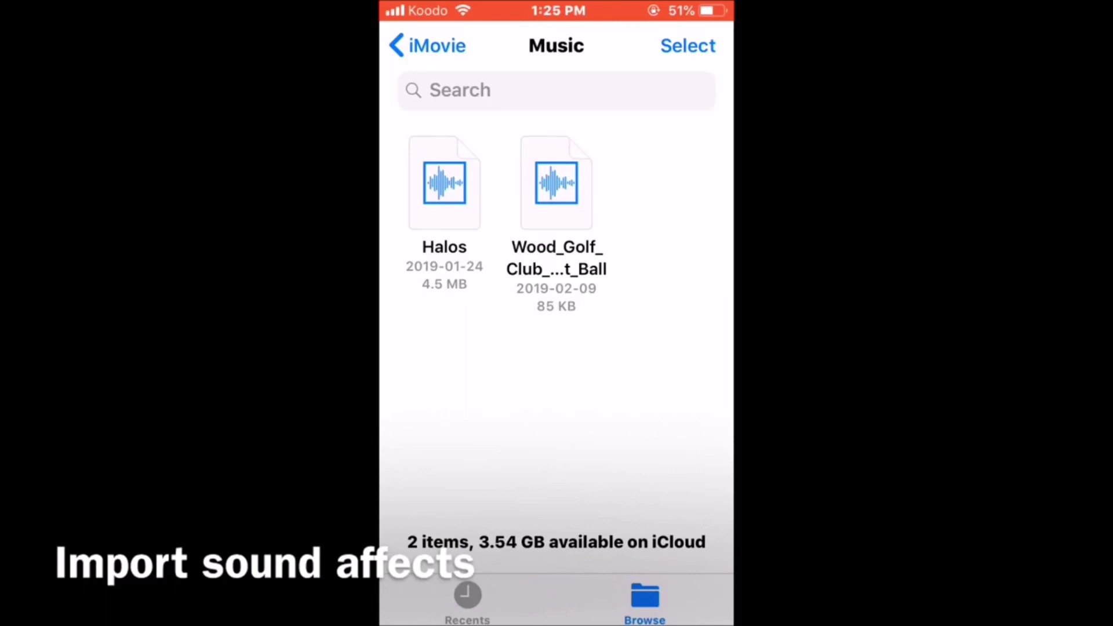
Preview the wood golf club hit sound in Files and copy it to InShot
{"action": "left_click", "coordinate": [556, 217]}
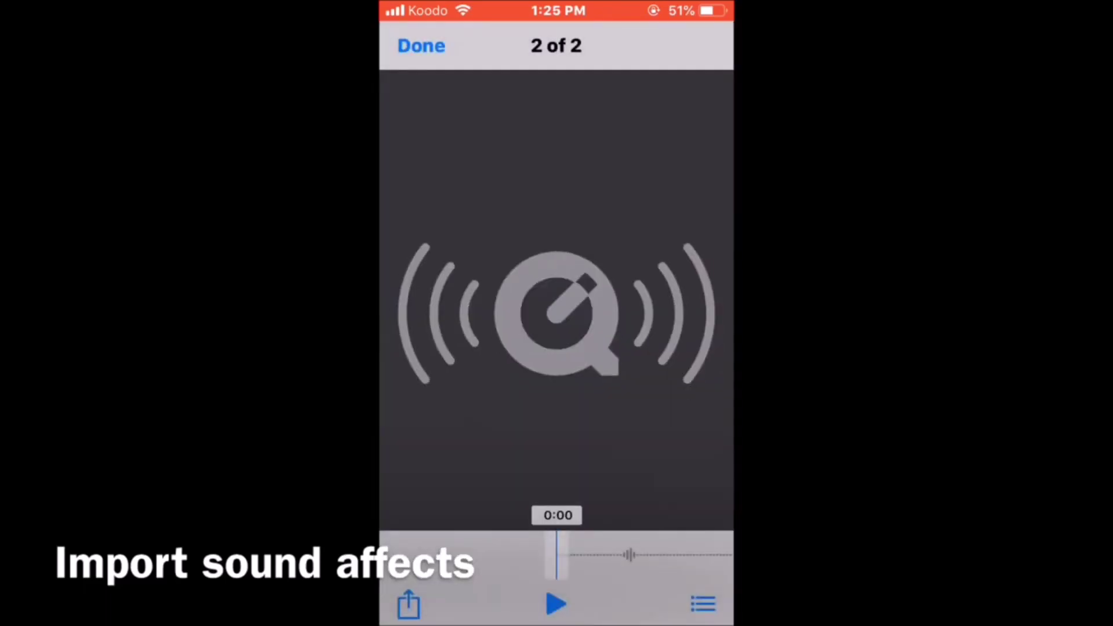
{"action": "left_click", "coordinate": [555, 605]}
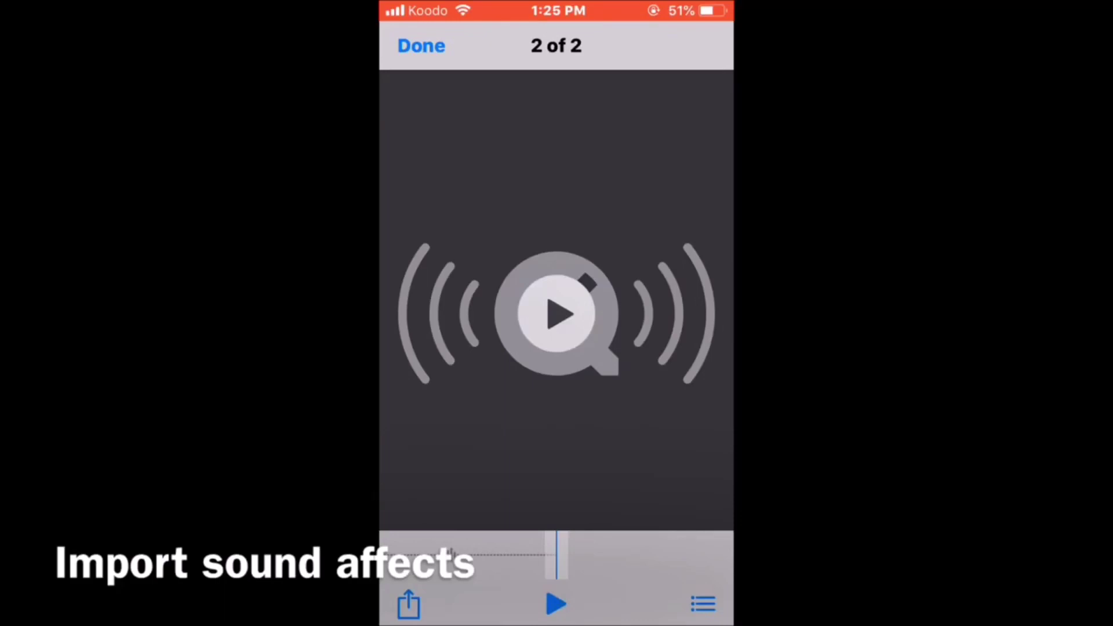
{"action": "left_click", "coordinate": [409, 605]}
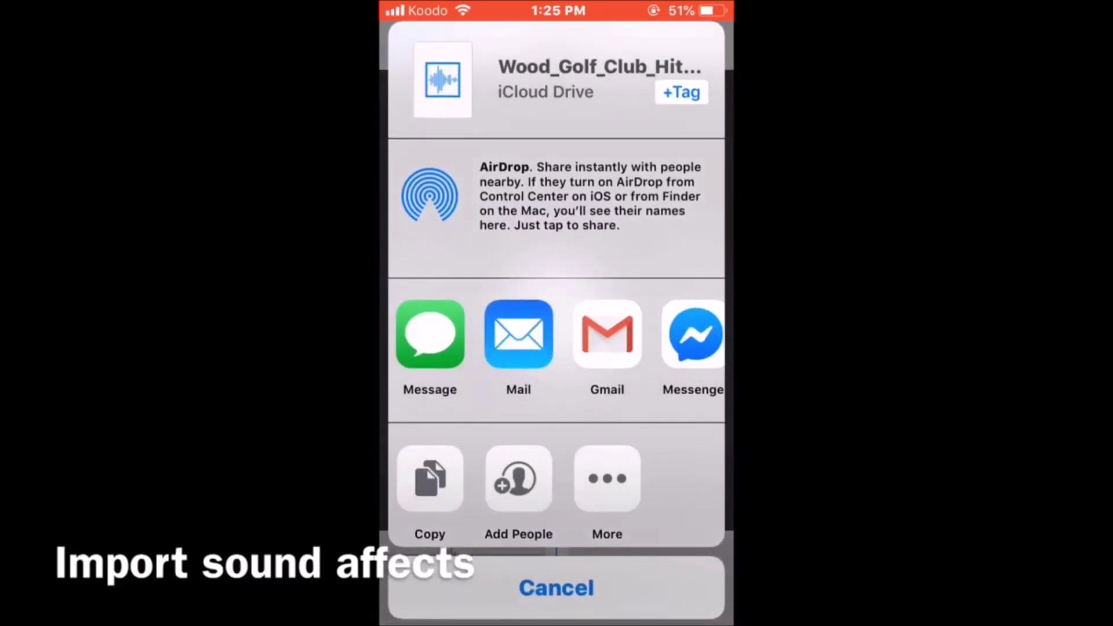
{"action": "scroll", "coordinate": [556, 335], "scroll_direction": "right", "scroll_amount": 5}
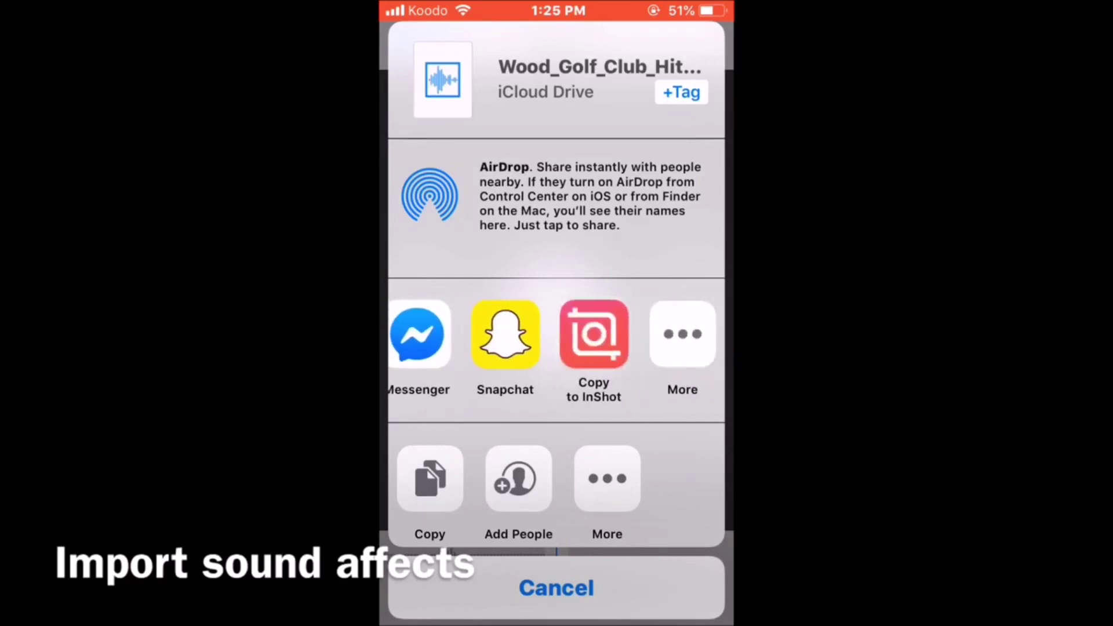
{"action": "left_click", "coordinate": [594, 334]}
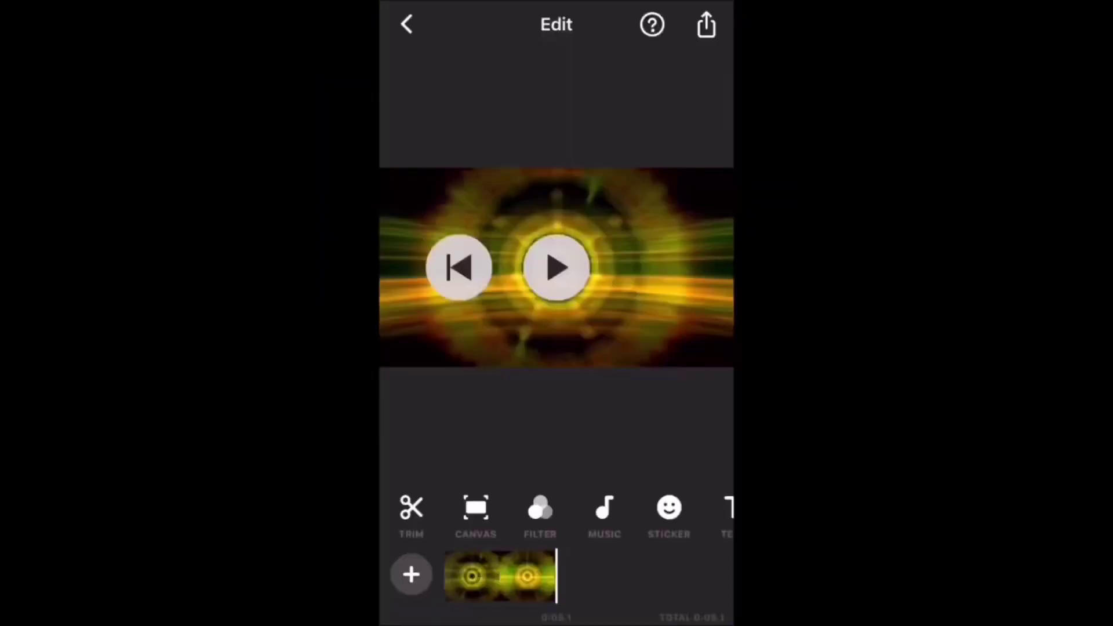
Preview Wood Golf Club Hit Ball from Imported Music and add it to the video
{"action": "left_click", "coordinate": [604, 507]}
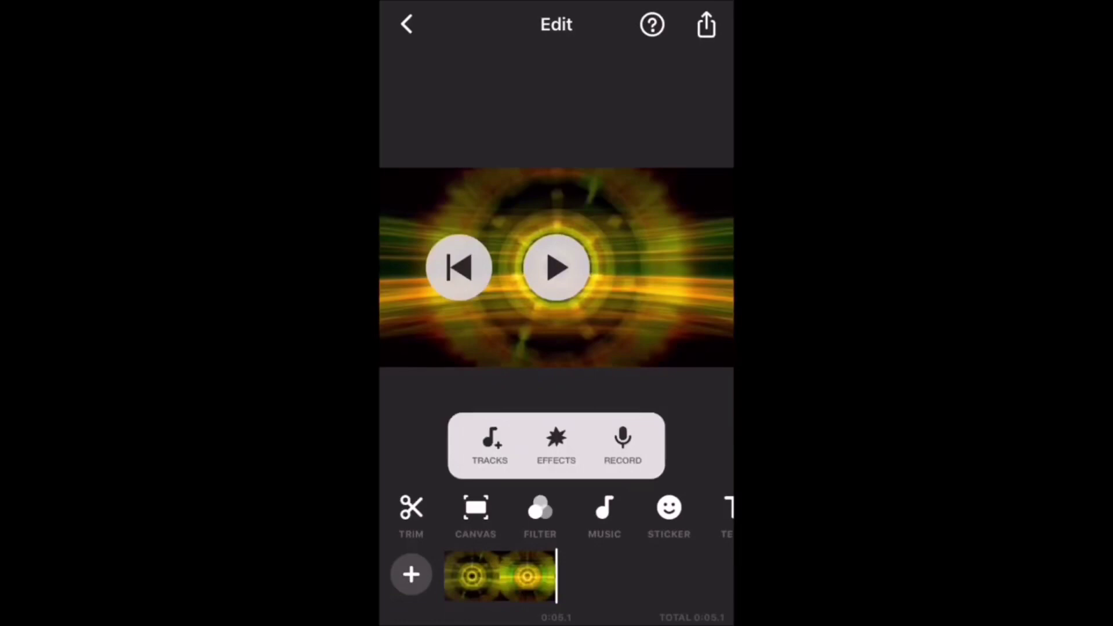
{"action": "left_click", "coordinate": [490, 444]}
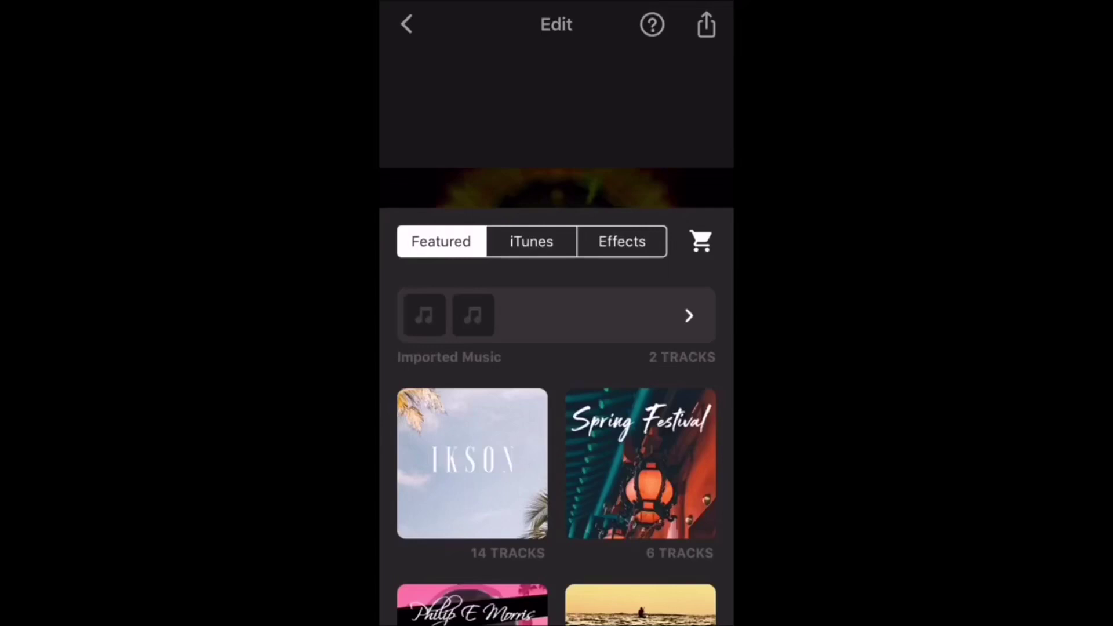
{"action": "left_click", "coordinate": [556, 315]}
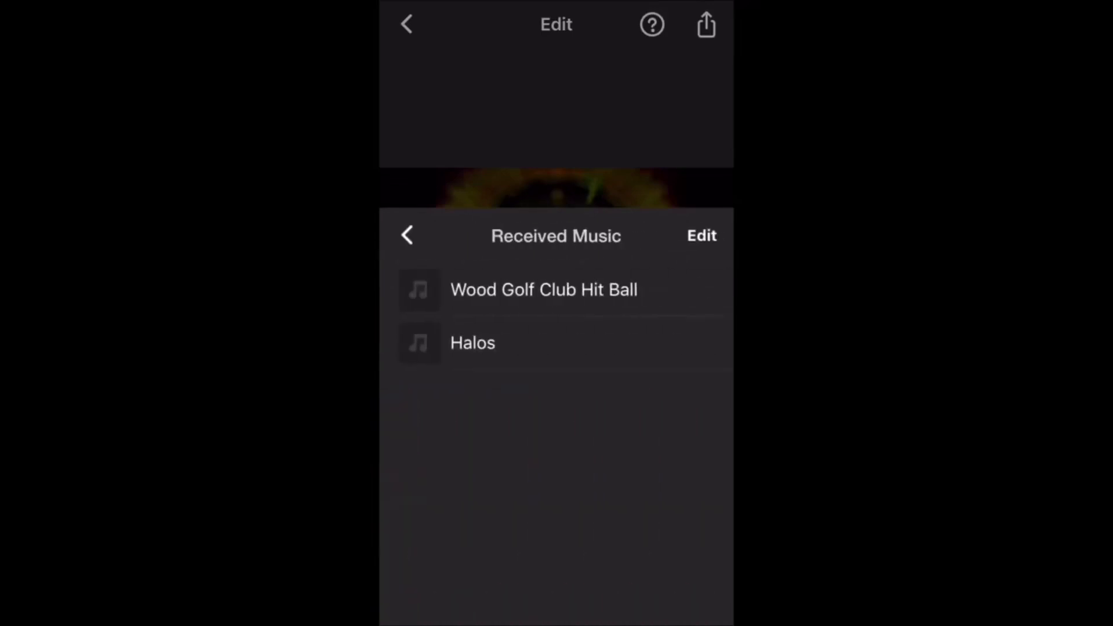
{"action": "left_click", "coordinate": [544, 290]}
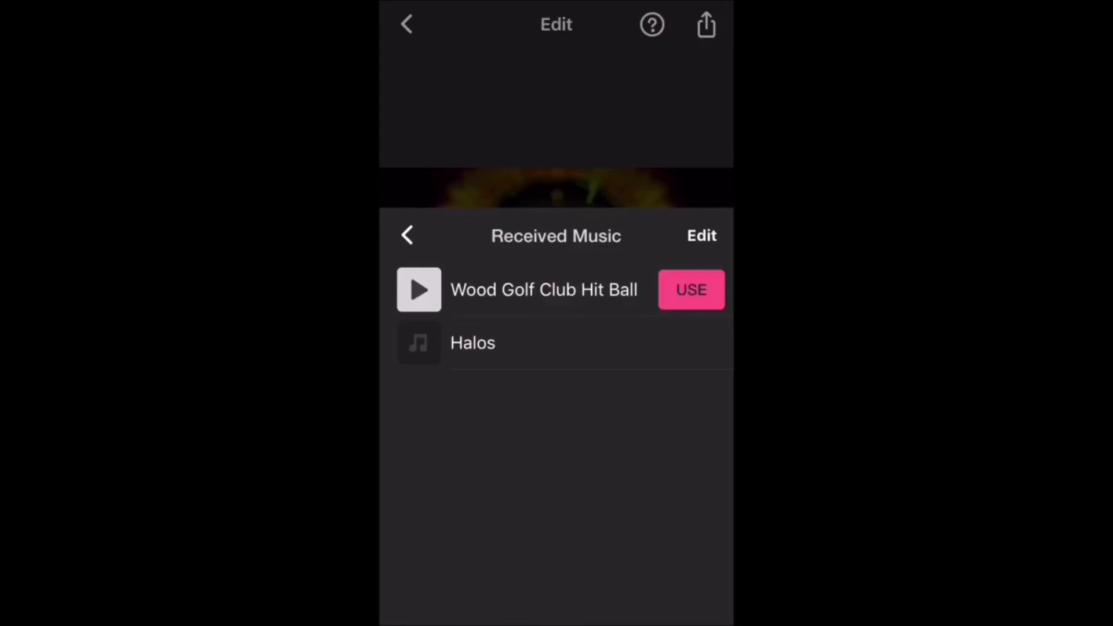
{"action": "left_click", "coordinate": [692, 290]}
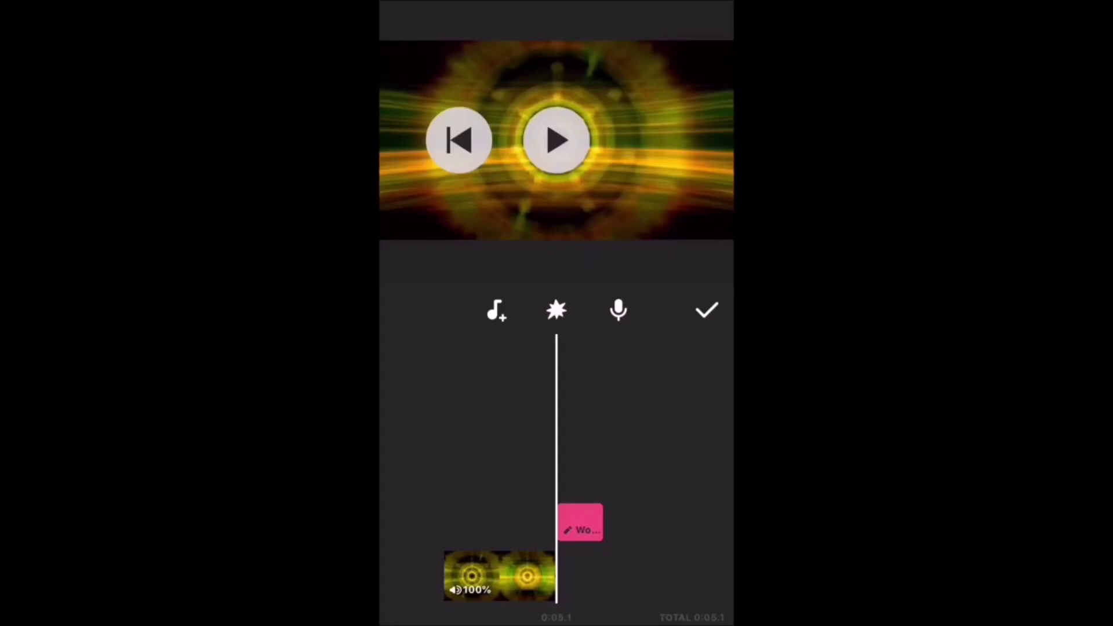
Move the golf club sound to the timeline start, confirm it, and replay the video
{"action": "left_click_drag", "start_coordinate": [581, 519], "coordinate": [468, 519]}
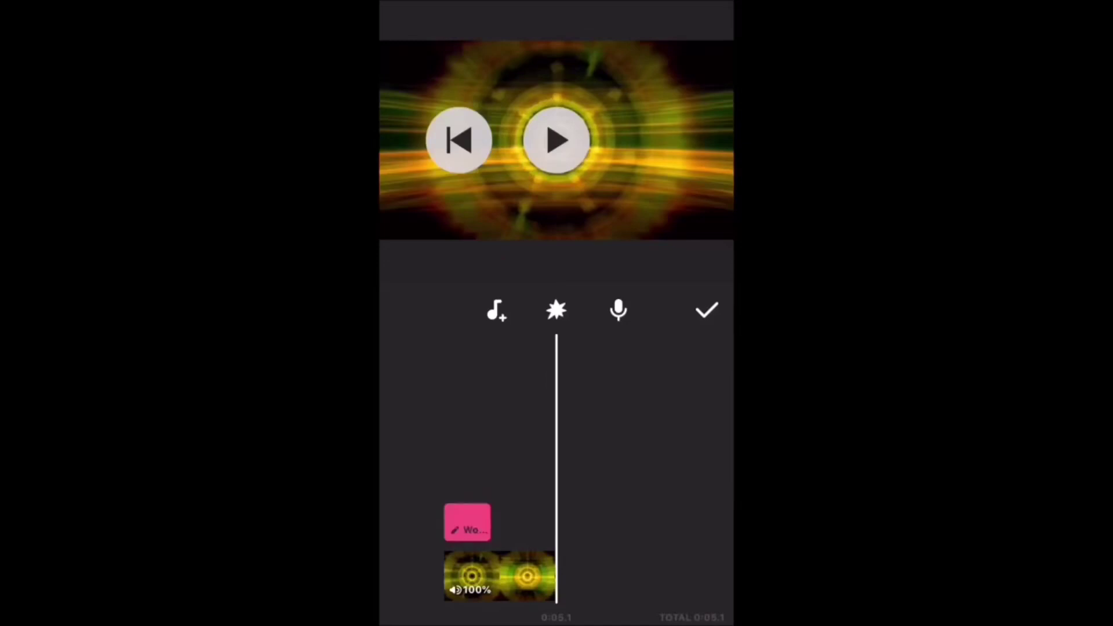
{"action": "left_click", "coordinate": [706, 311]}
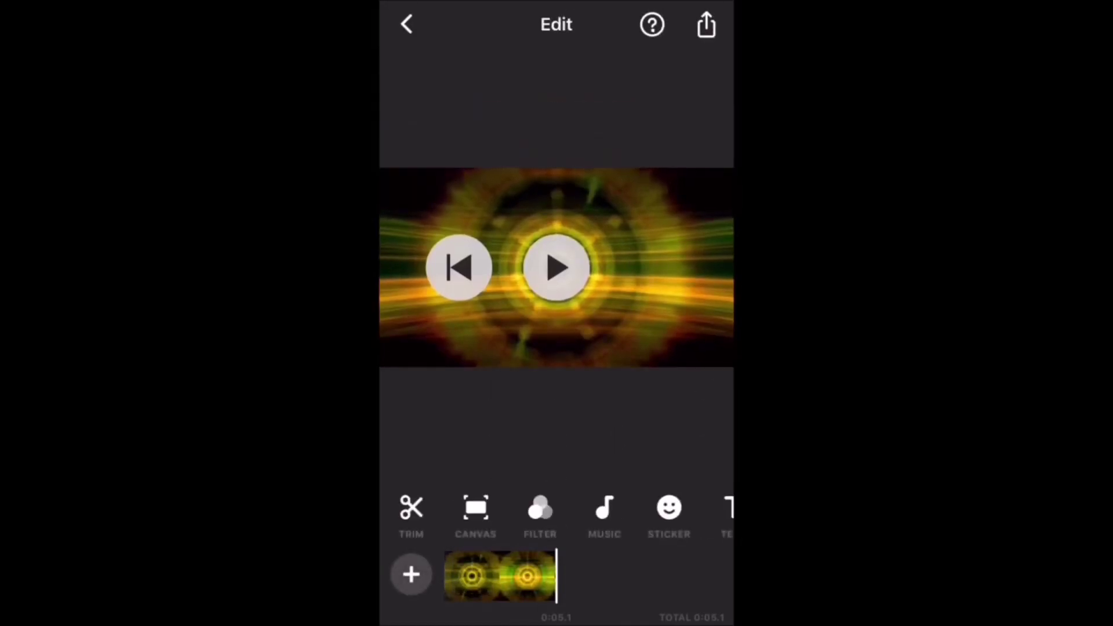
{"action": "left_click", "coordinate": [459, 266]}
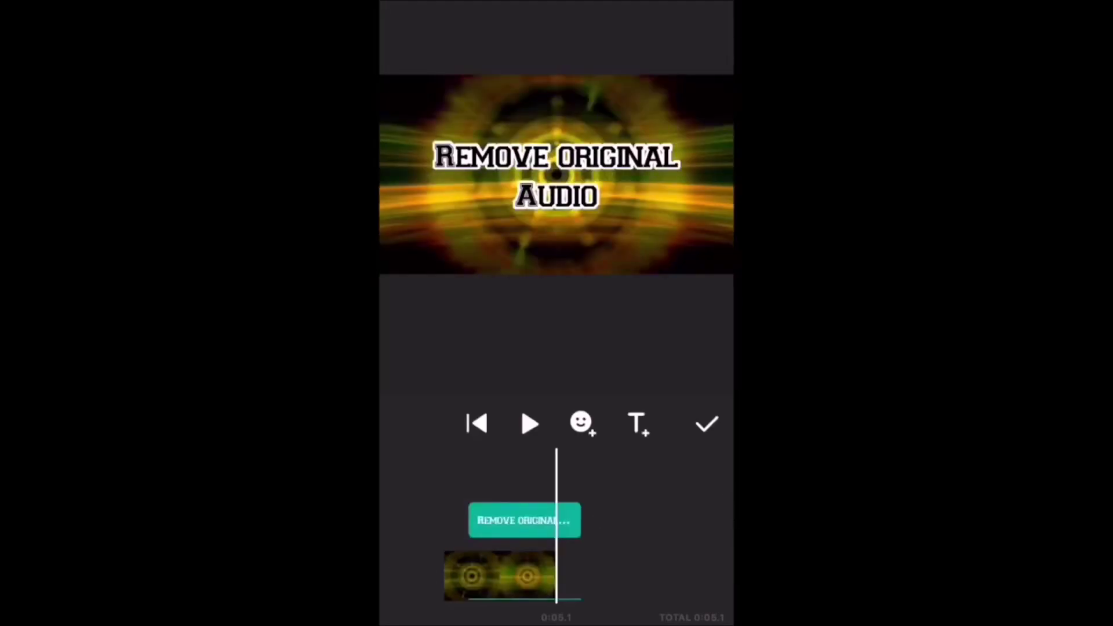
Check the 'Remove original Audio' caption timing from the video's start and confirm it
{"action": "left_click", "coordinate": [525, 520]}
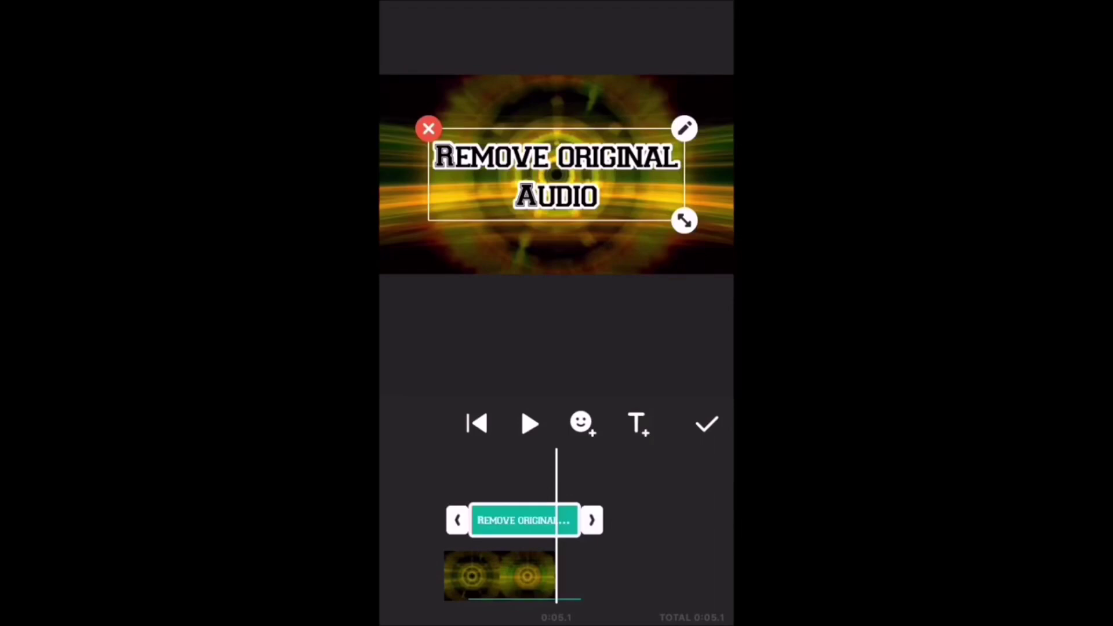
{"action": "left_click_drag", "start_coordinate": [504, 573], "coordinate": [548, 574]}
{"action": "left_click", "coordinate": [477, 425]}
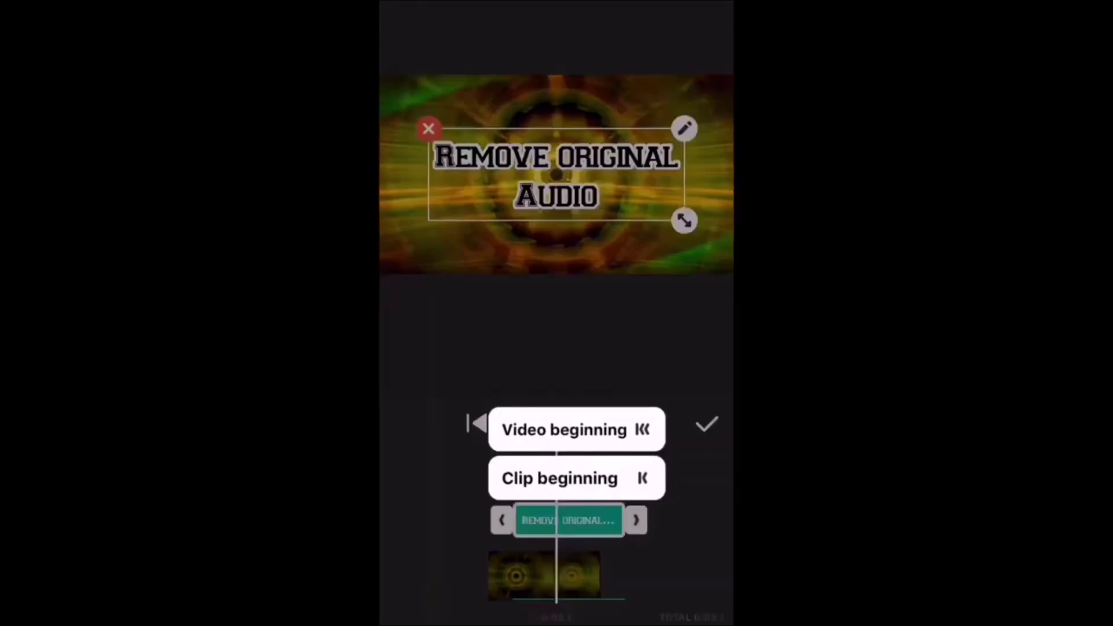
{"action": "left_click", "coordinate": [557, 331]}
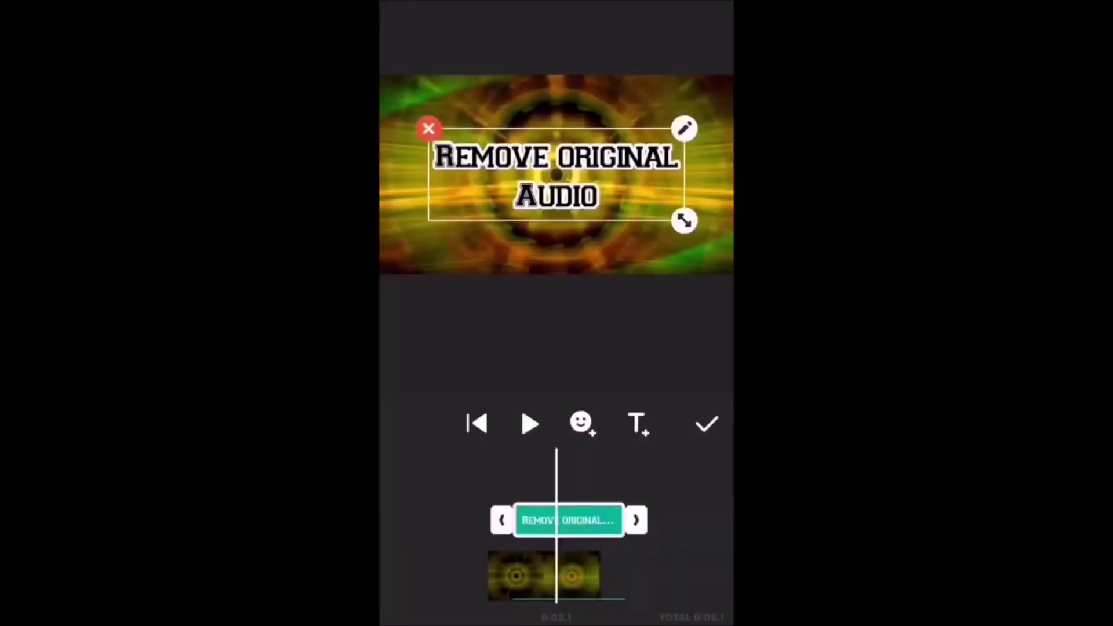
{"action": "left_click", "coordinate": [557, 331]}
{"action": "left_click", "coordinate": [557, 174]}
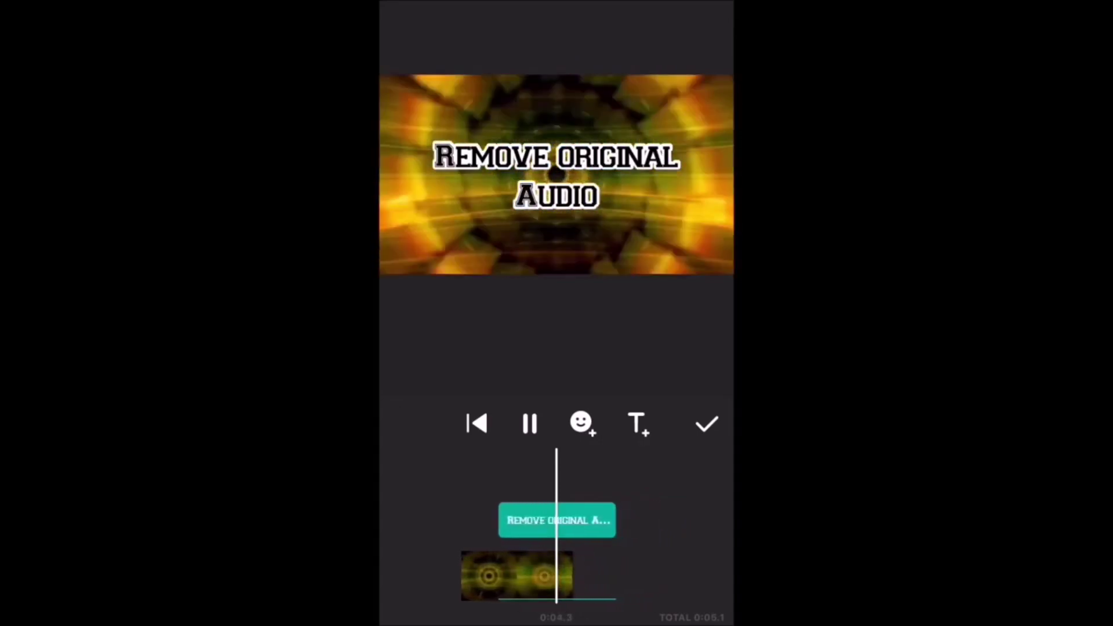
{"action": "left_click", "coordinate": [706, 423]}
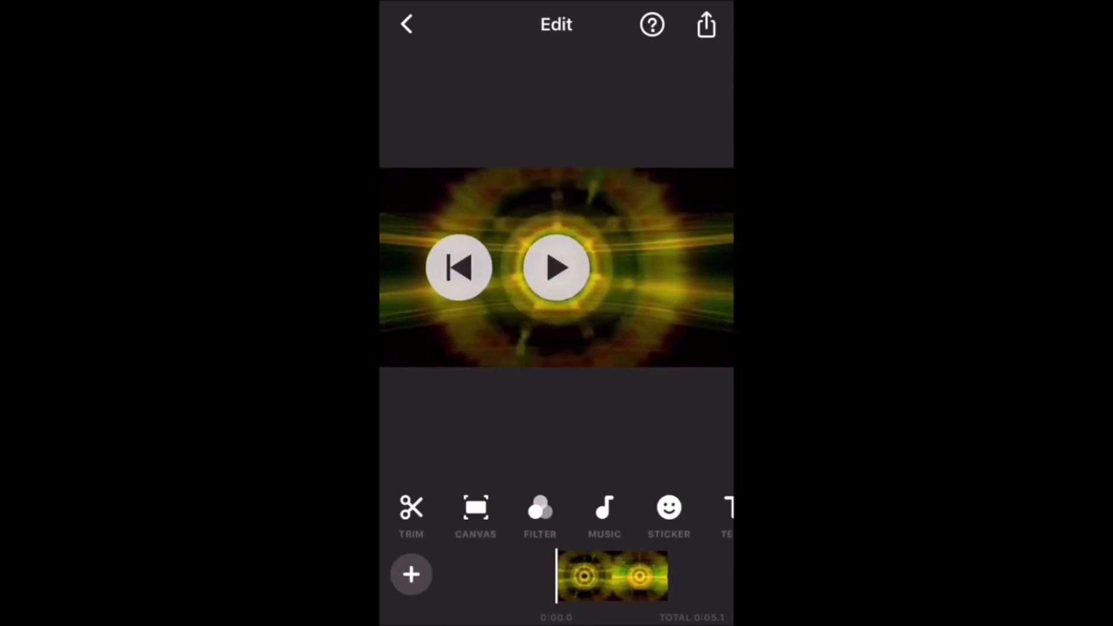
{"action": "left_click", "coordinate": [557, 267]}
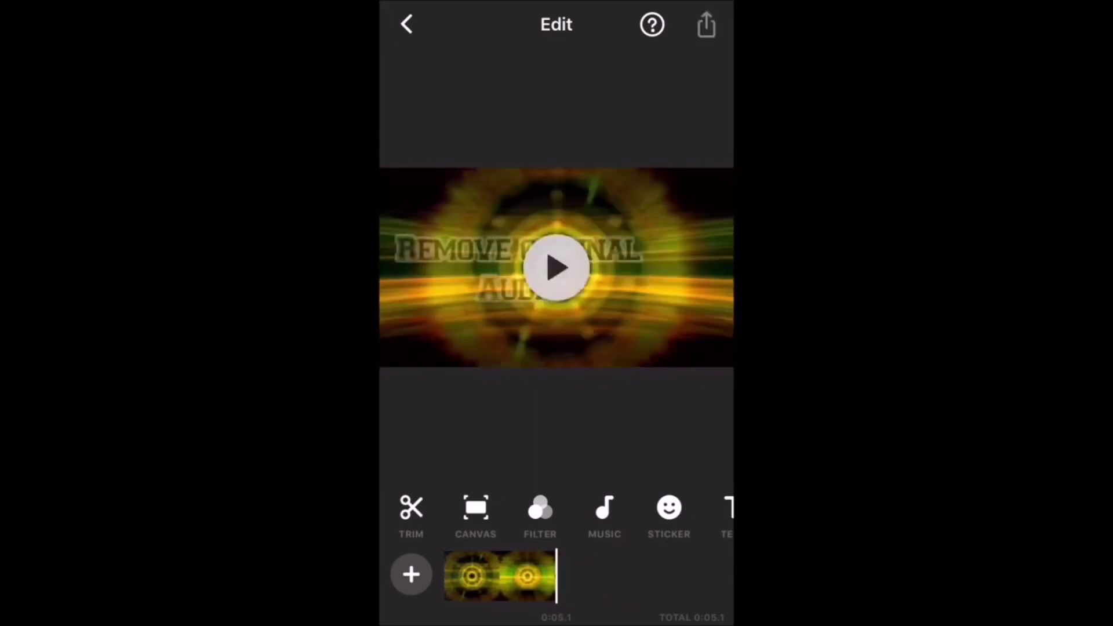
Save the finished video to the phone from the share menu
{"action": "left_click", "coordinate": [706, 24]}
{"action": "left_click", "coordinate": [615, 99]}
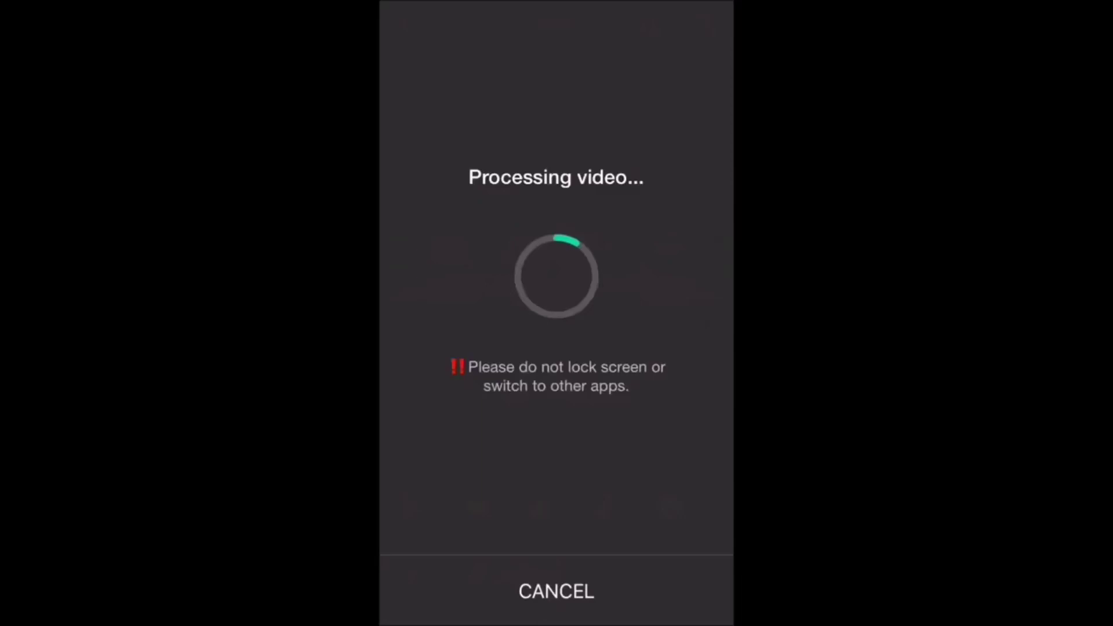